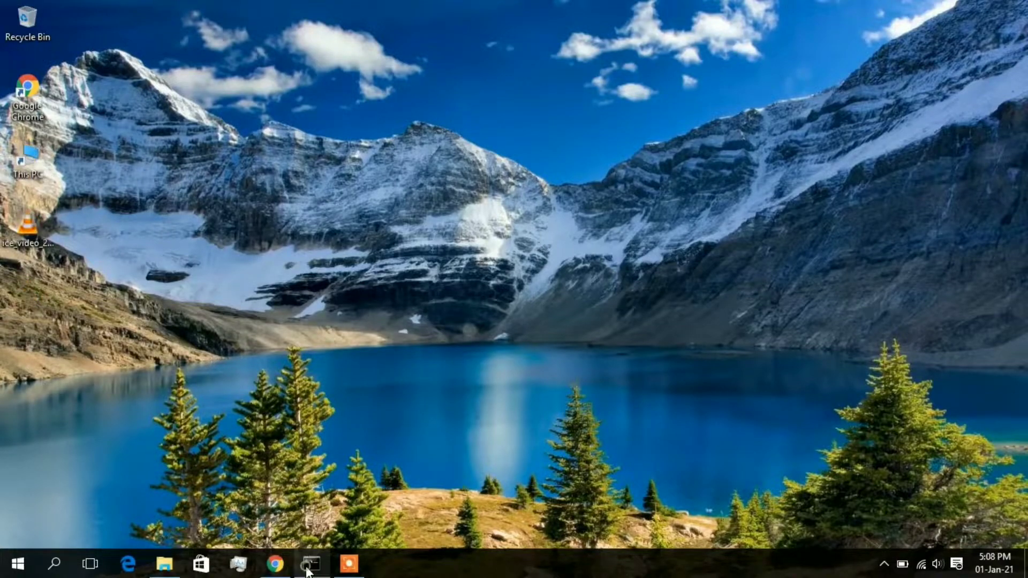
- Check the installed Java version in Command Prompt by running java -version
left_click(307, 569)
type("java")
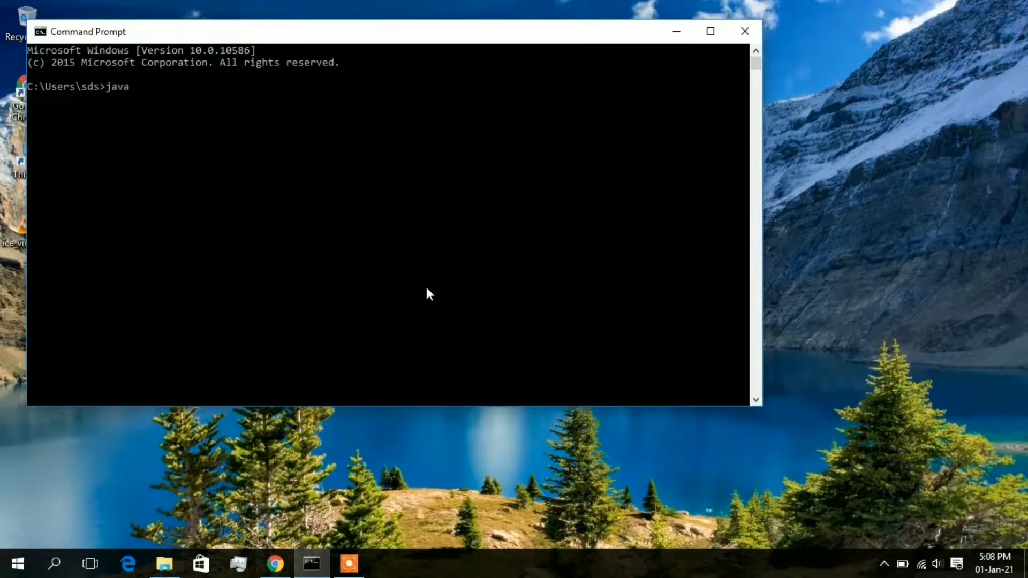
type(" -version")
key("Return")
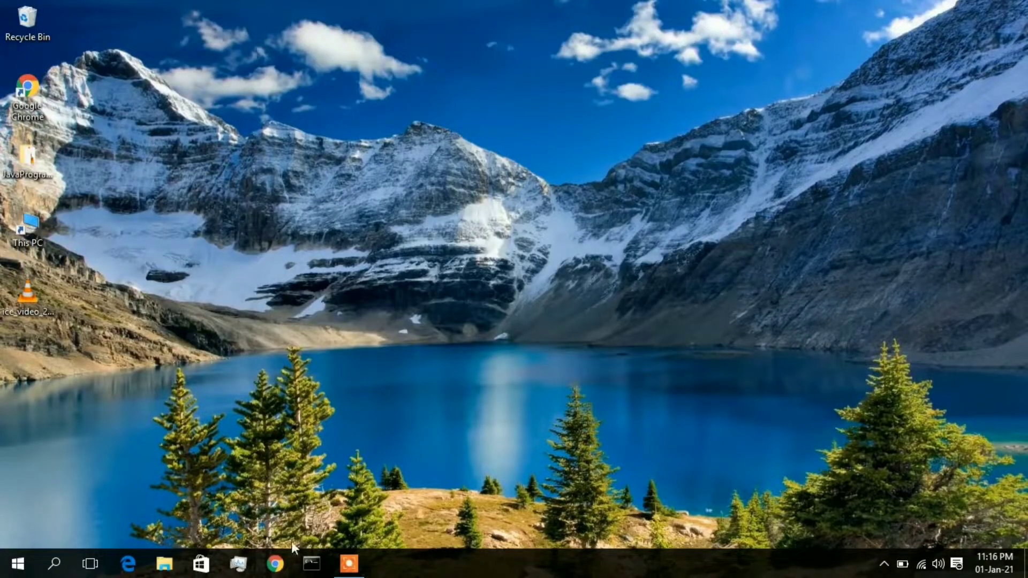
- Search the web in Chrome for "android studio download for windows" and open the developer.android.com page for Android Studio and SDK tools
left_click(275, 562)
type("android studio download")
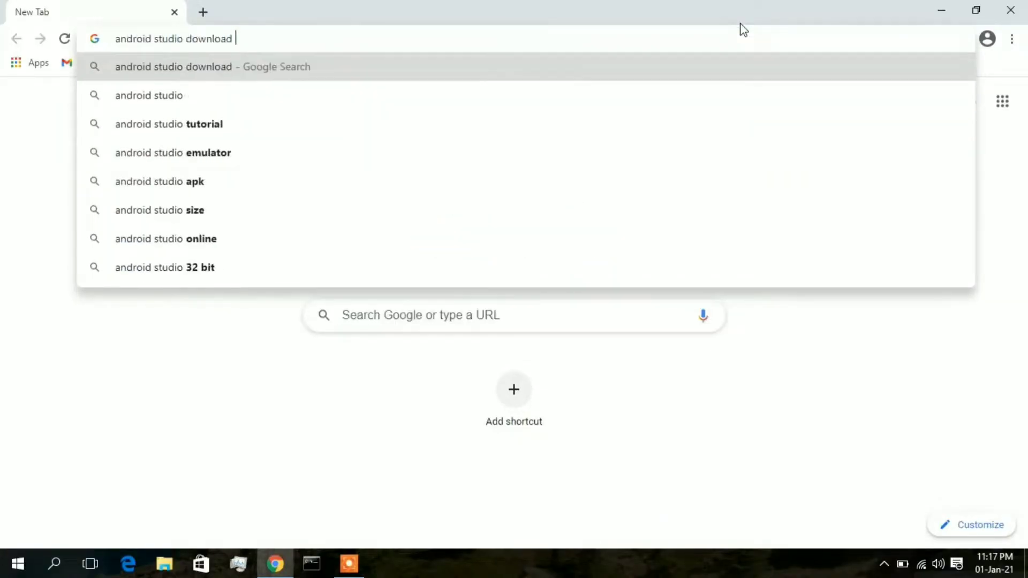
key("Down")
key("Return")
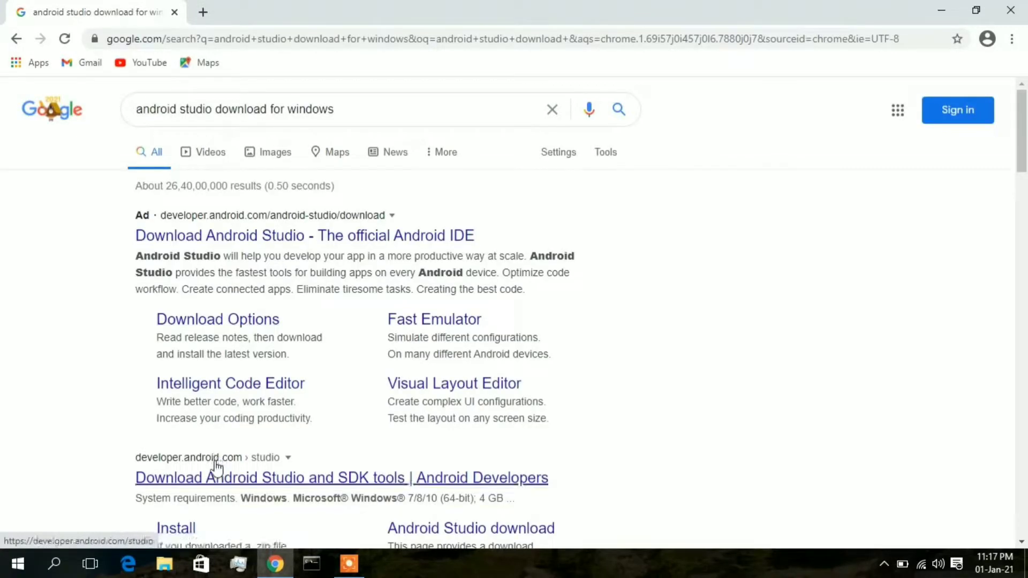
scroll(216, 481, "down", 7)
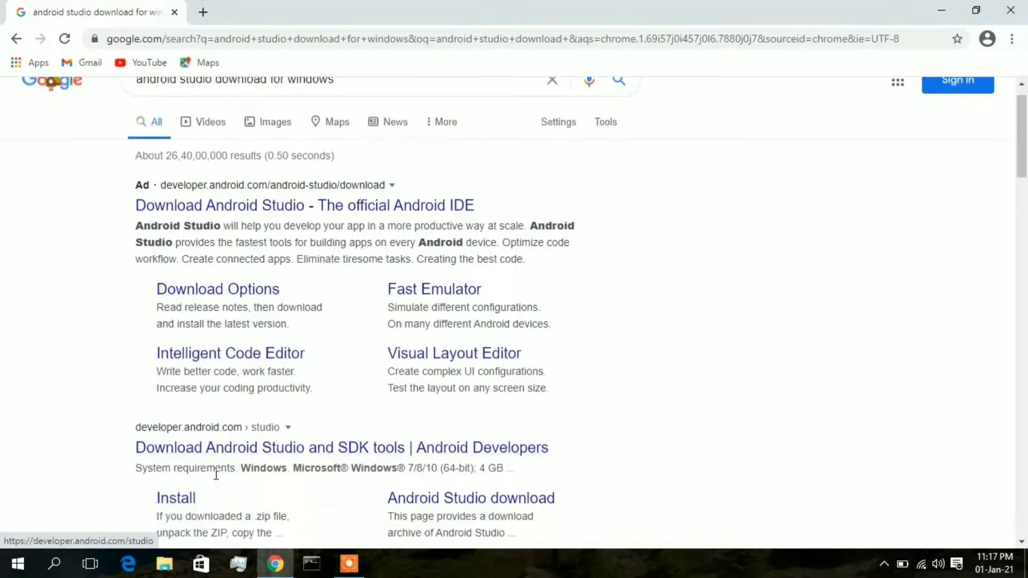
scroll(216, 482, "up", 3)
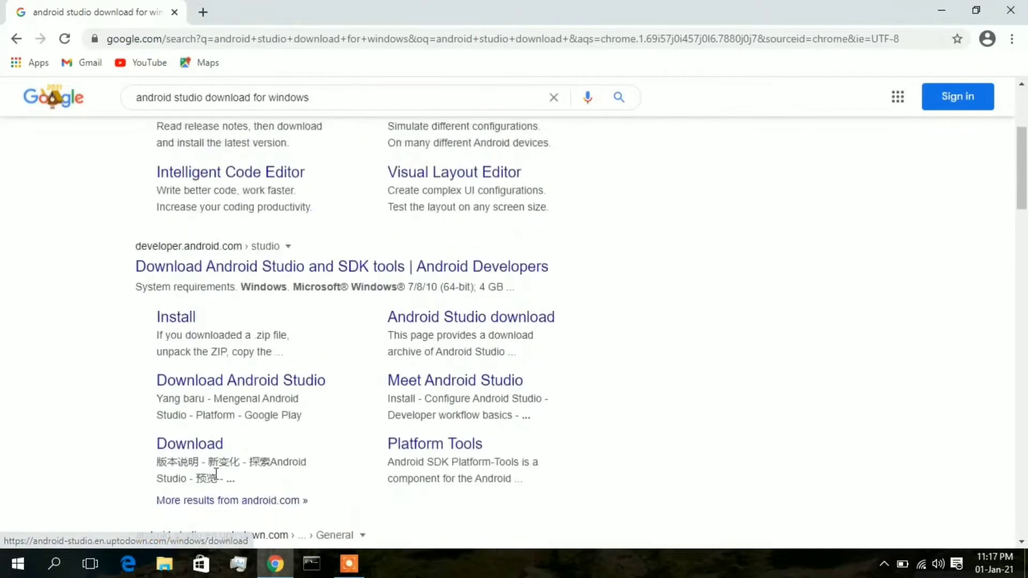
left_click(369, 273)
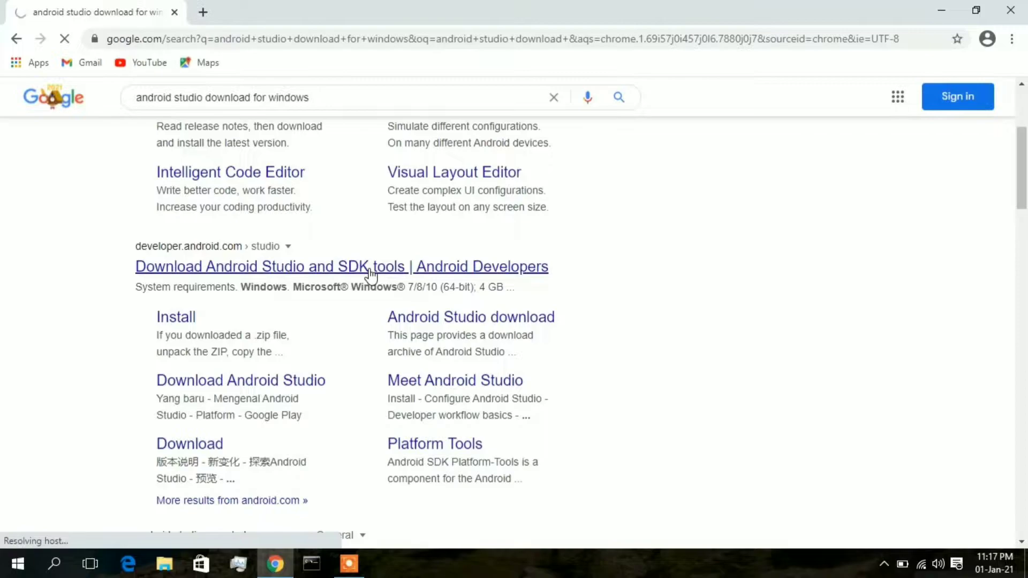
- Agree to the terms and download Android Studio 4.1.1 for Windows, then pause that download in Chrome's downloads list
scroll(538, 458, "down", 3)
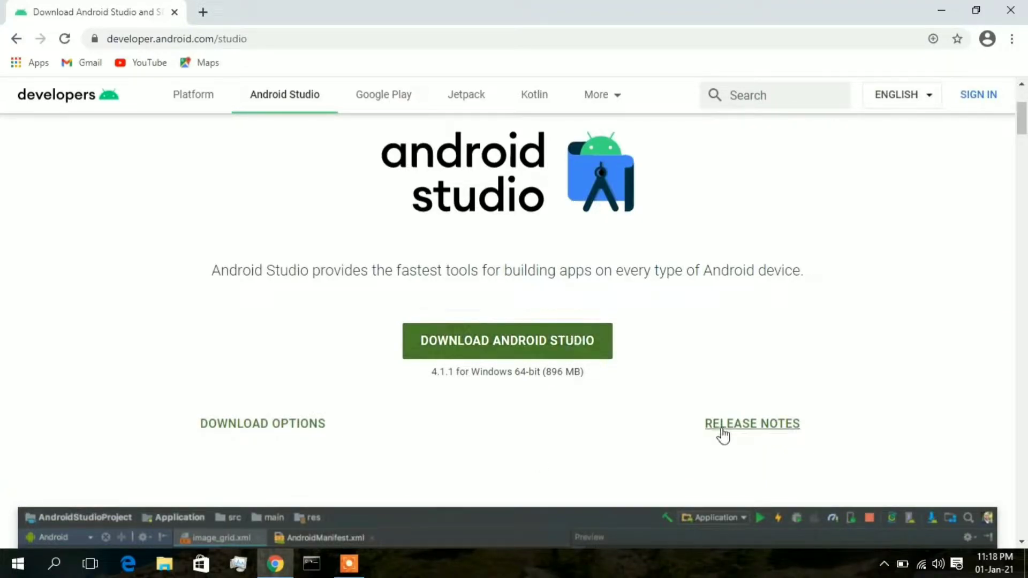
left_click(572, 344)
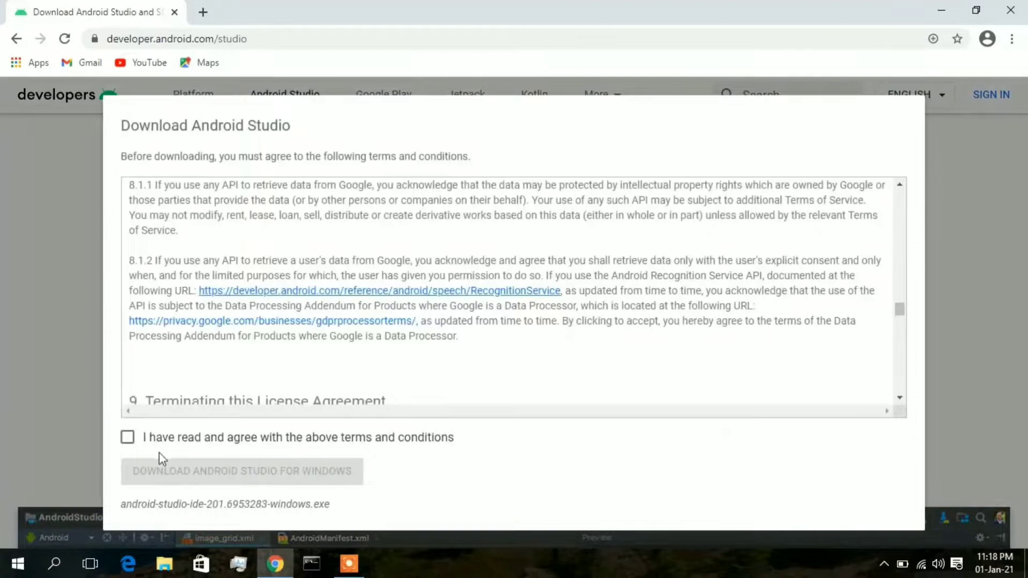
left_click(127, 437)
left_click(207, 477)
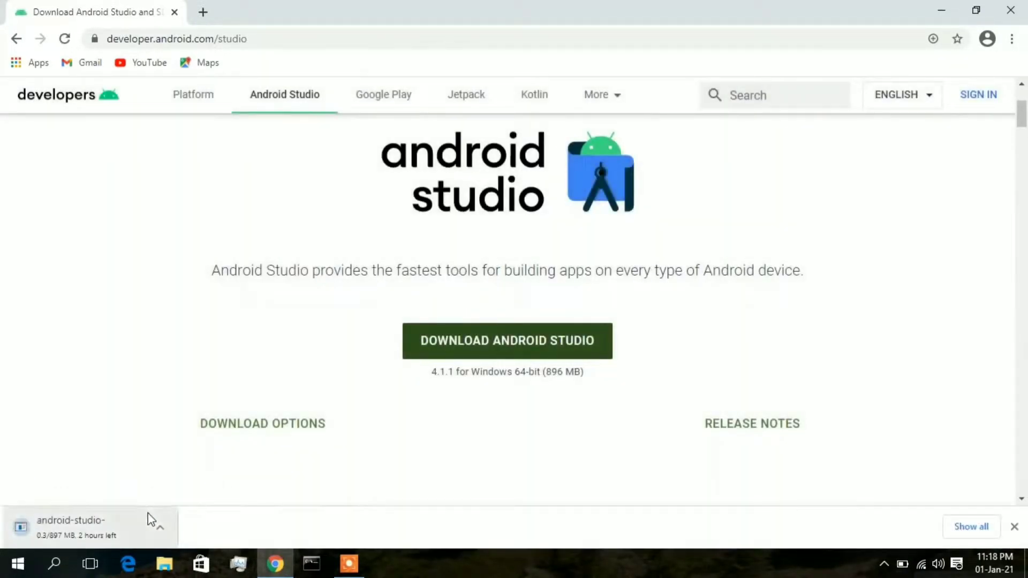
left_click(958, 527)
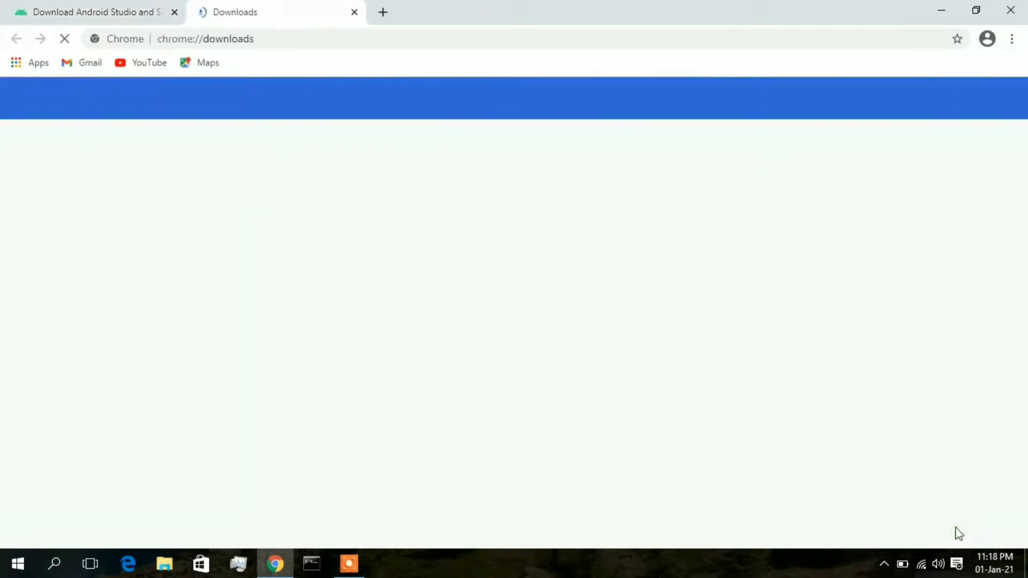
left_click(375, 283)
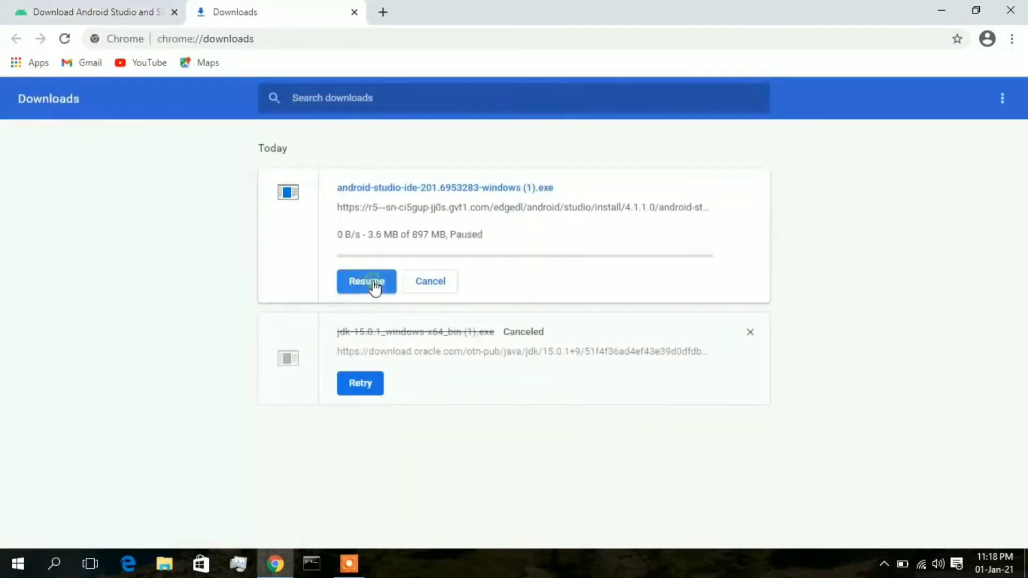
- Launch the Android Studio installer from the Downloads folder in File Explorer
left_click(170, 563)
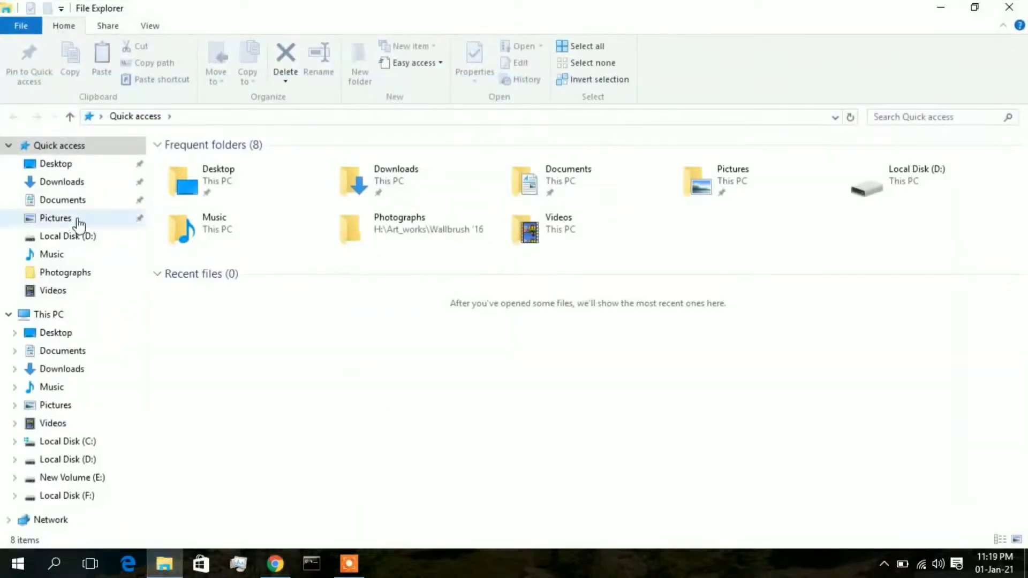
left_click(68, 188)
double_click(213, 213)
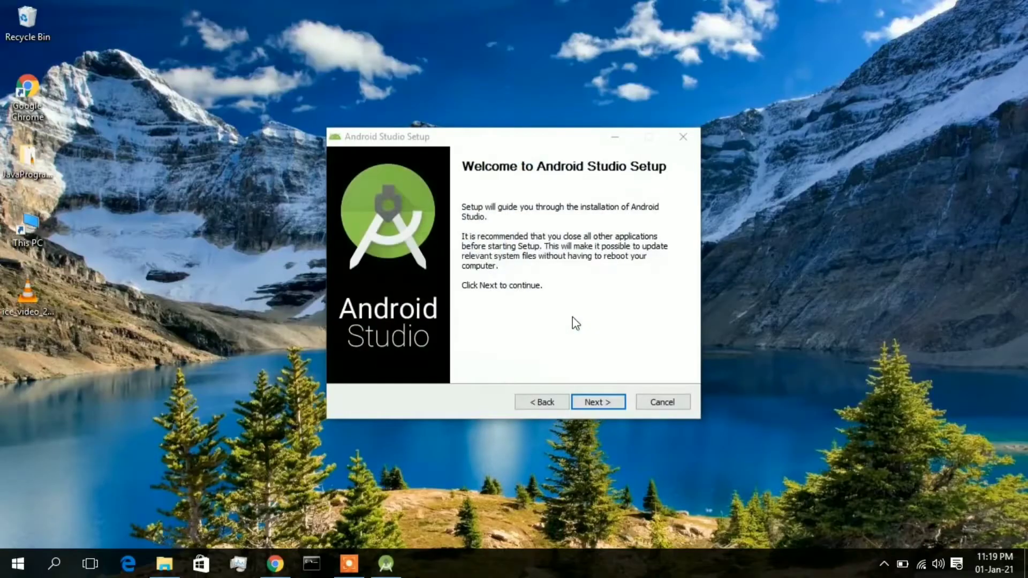
- Install Android Studio with Android Virtual Device in C:\Program Files\Android\Android Studio, using the Android Studio Start Menu folder
left_click(591, 401)
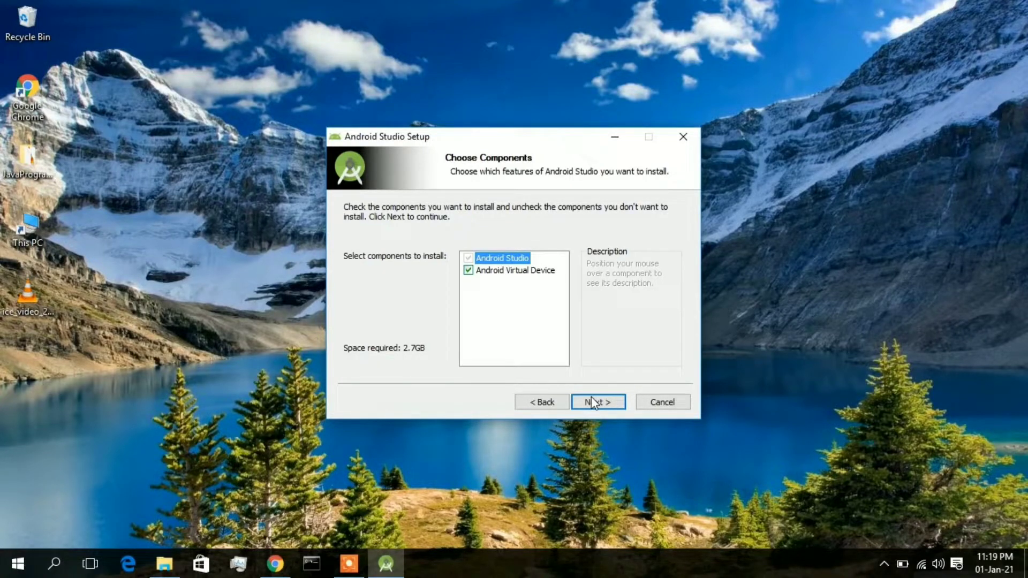
left_click(592, 399)
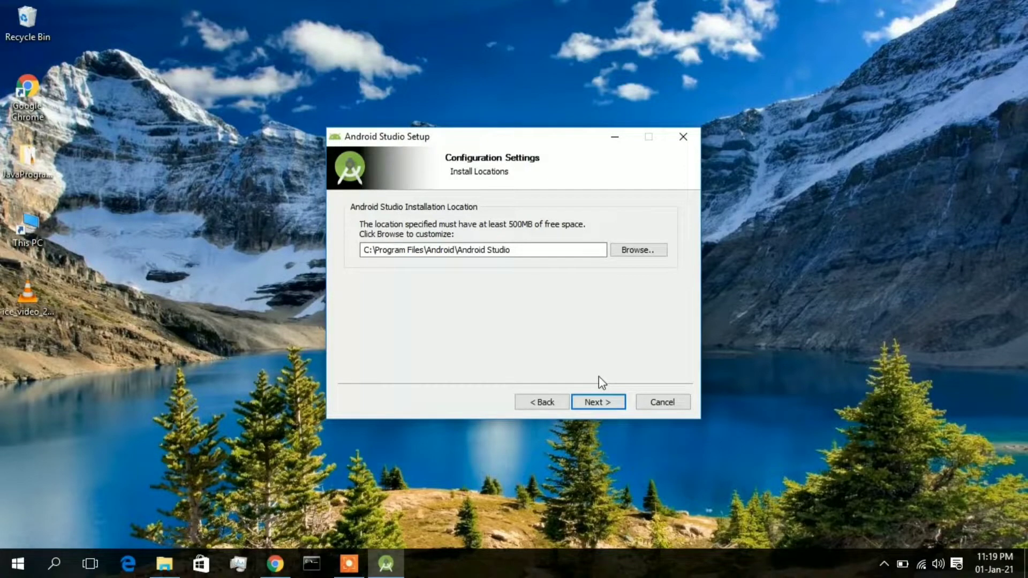
left_click(608, 402)
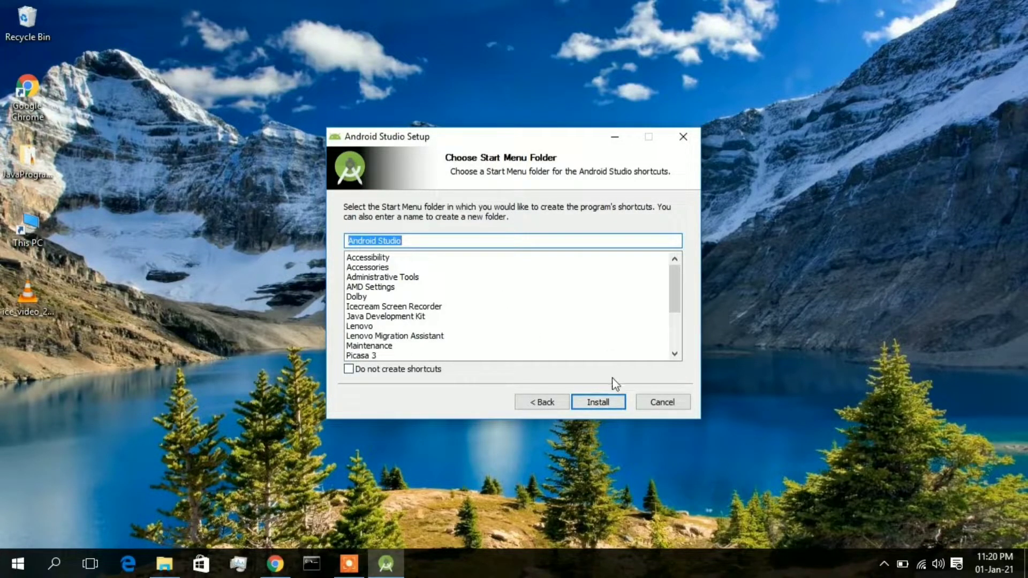
left_click(613, 402)
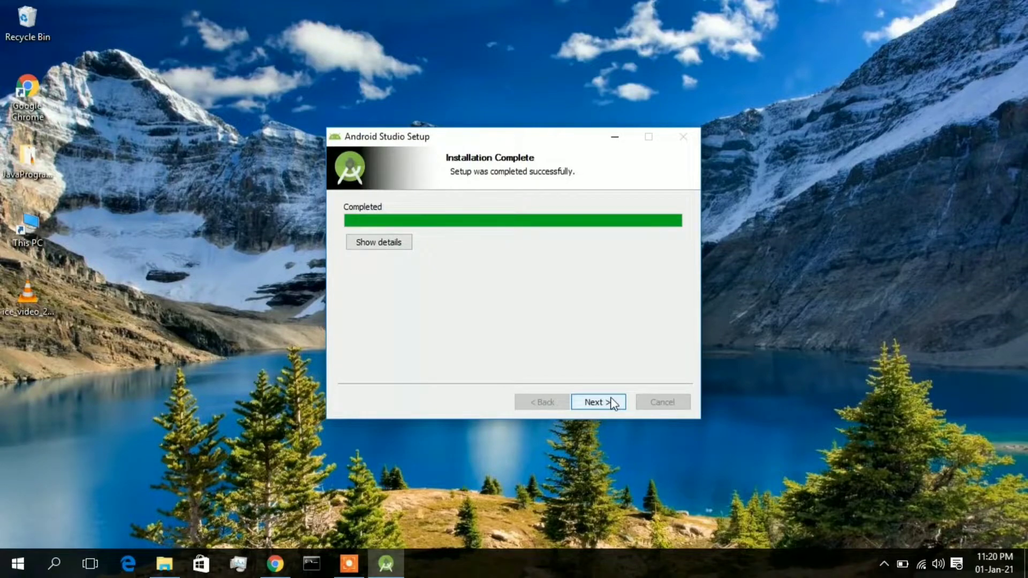
- Show the installation details and finish the setup with Start Android Studio enabled
left_click(400, 243)
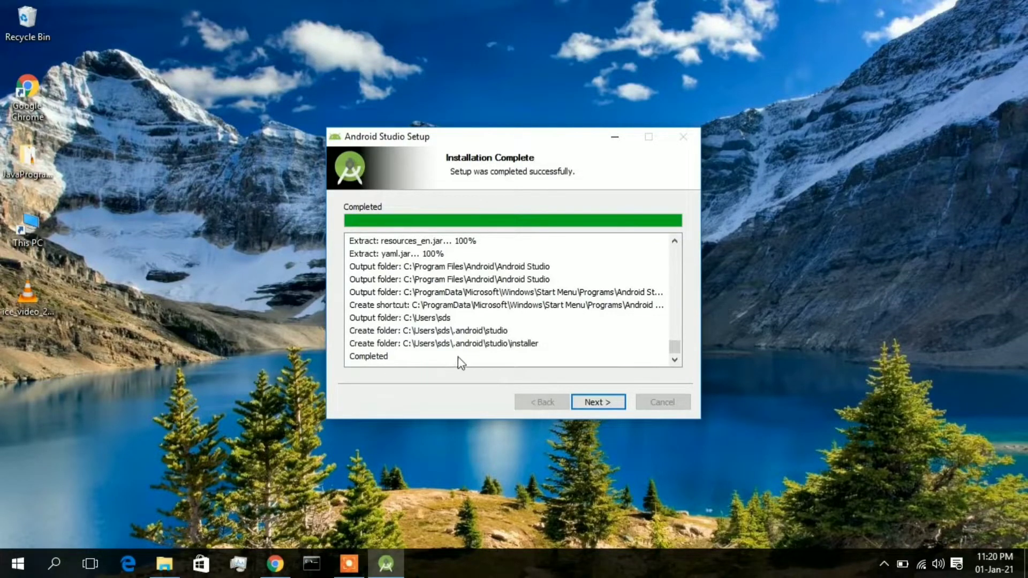
left_click(589, 402)
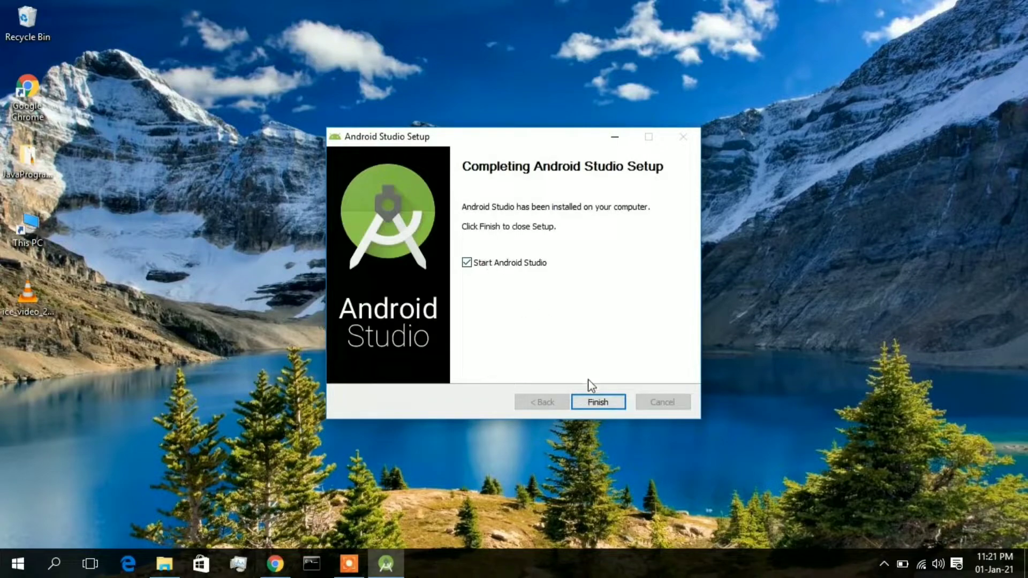
left_click(597, 402)
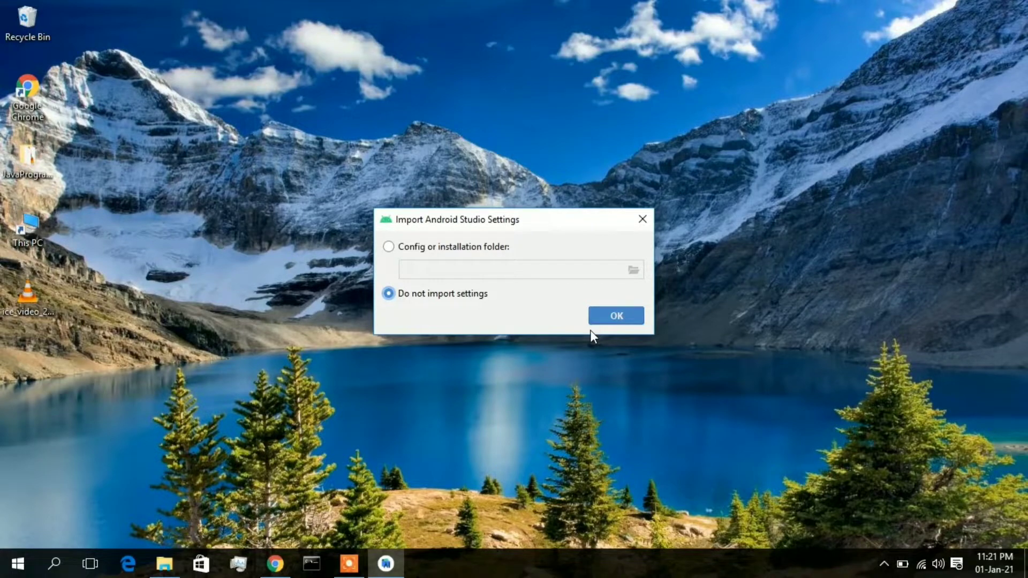
- Start Android Studio without importing settings or sending usage statistics, and advance the setup wizard to the install type choice
left_click(616, 319)
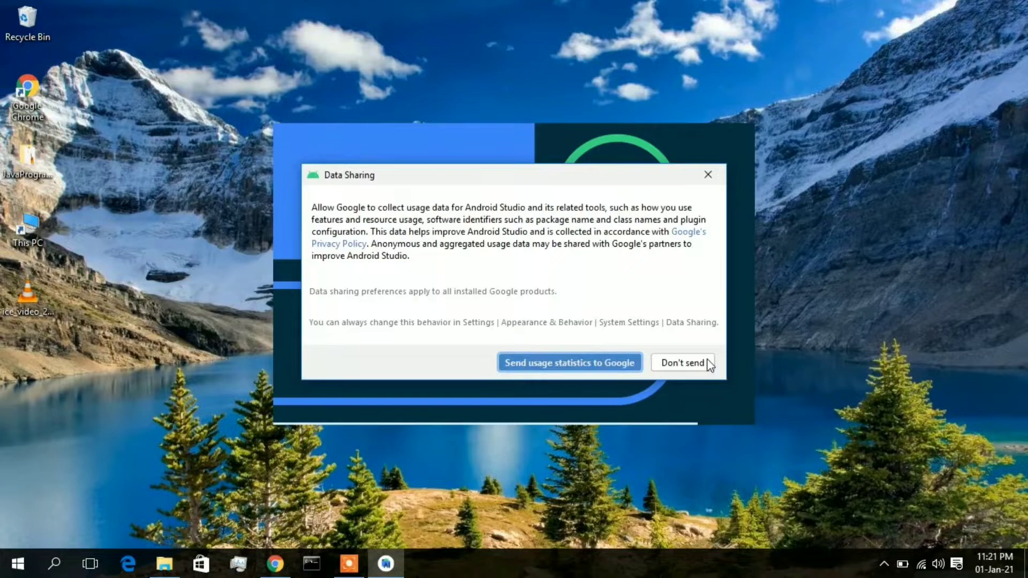
left_click(683, 363)
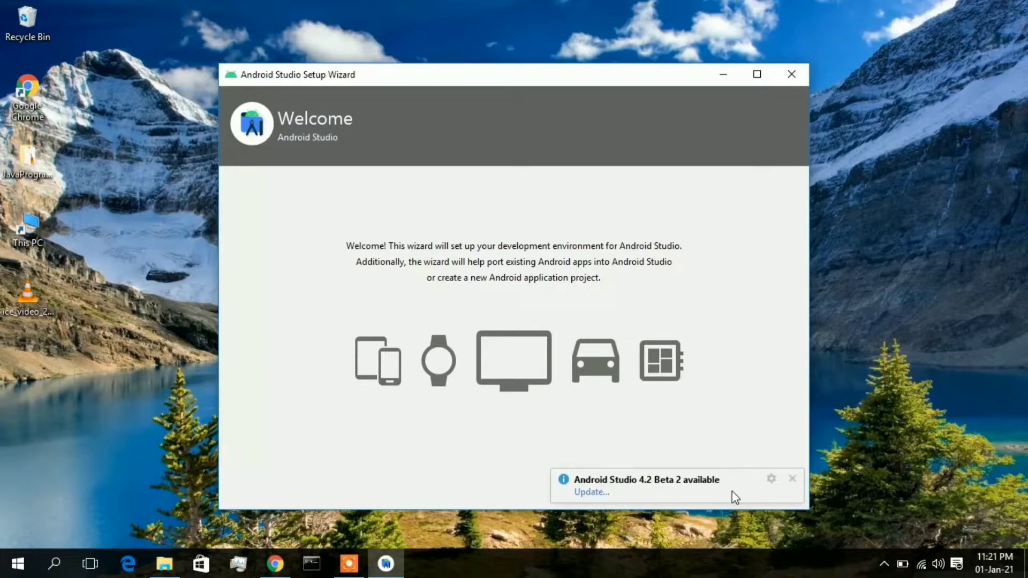
left_click(792, 479)
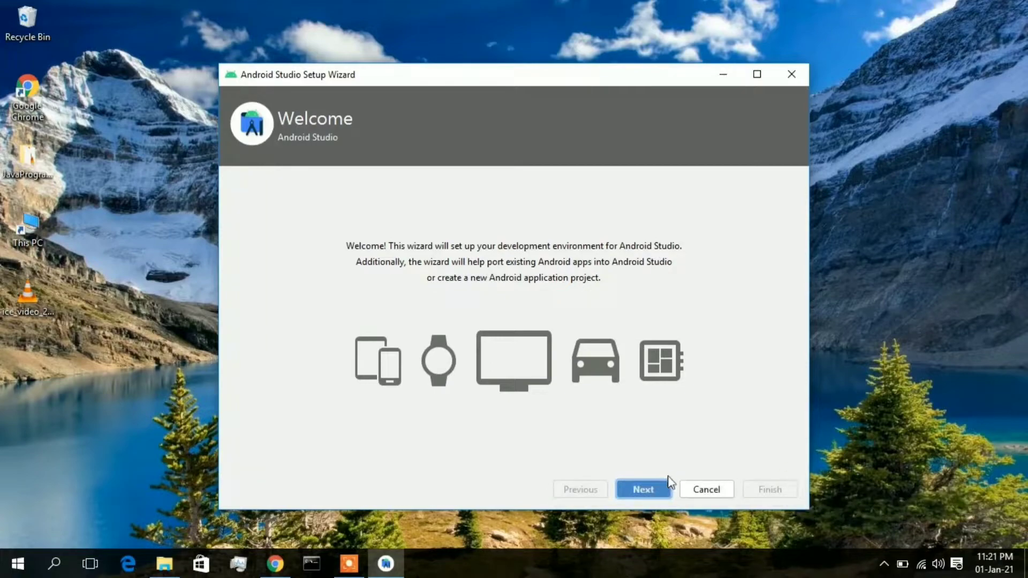
left_click(657, 488)
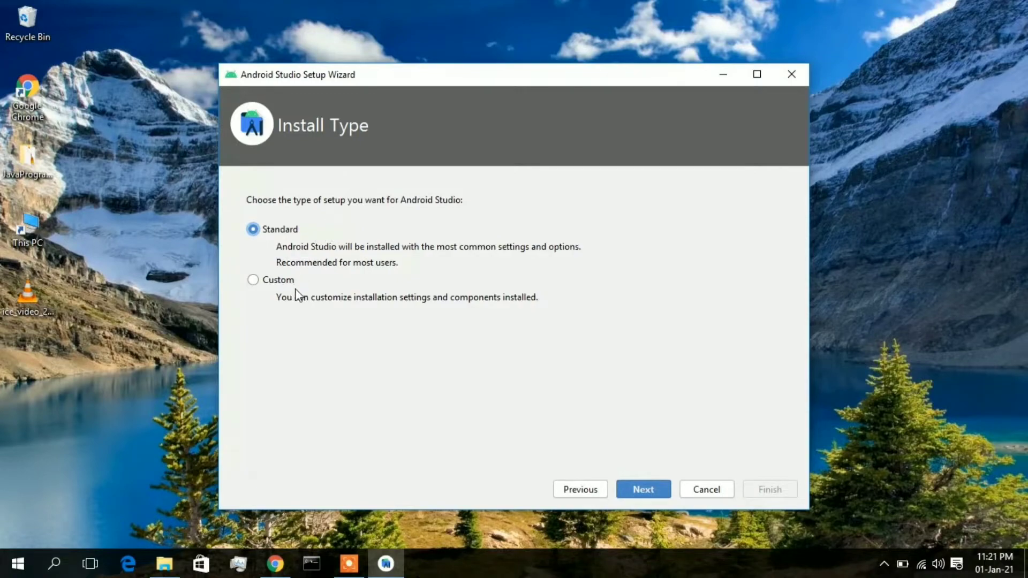
- Review the settings and SDK components of the Standard setup with the Light theme, and return to the install type choice
left_click(654, 481)
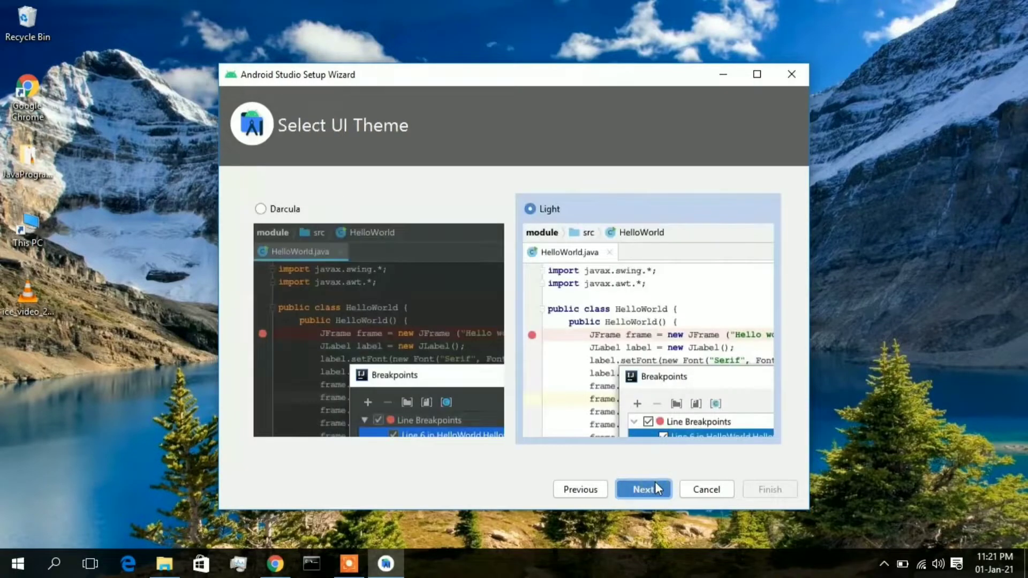
left_click(654, 482)
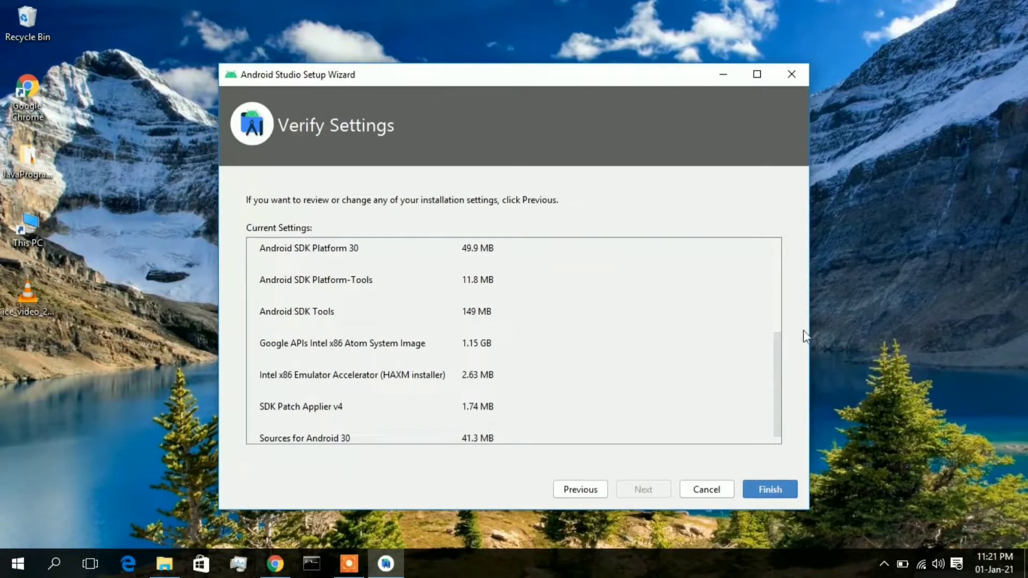
left_click_drag(780, 344, 792, 212)
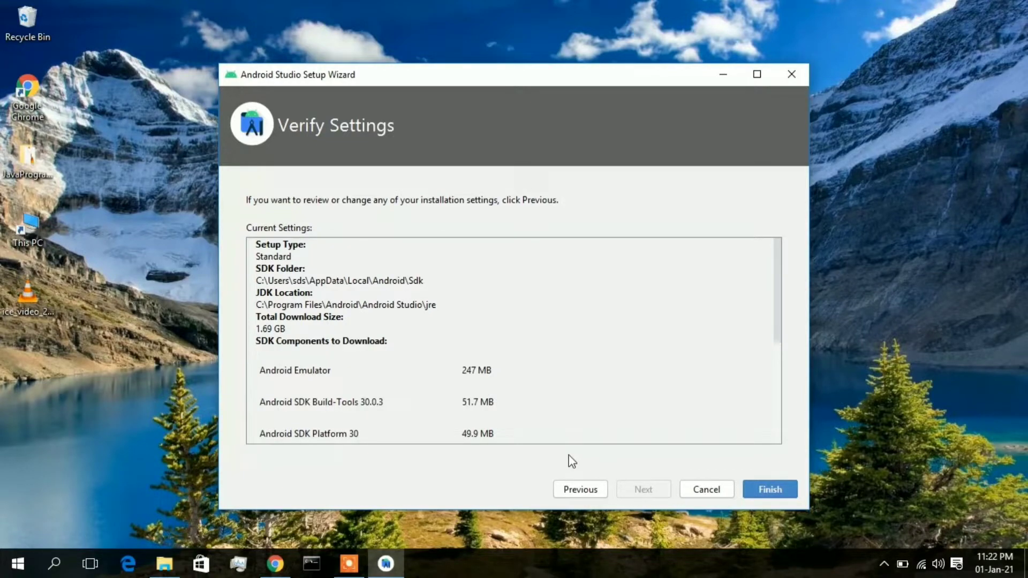
left_click(572, 486)
left_click(572, 486)
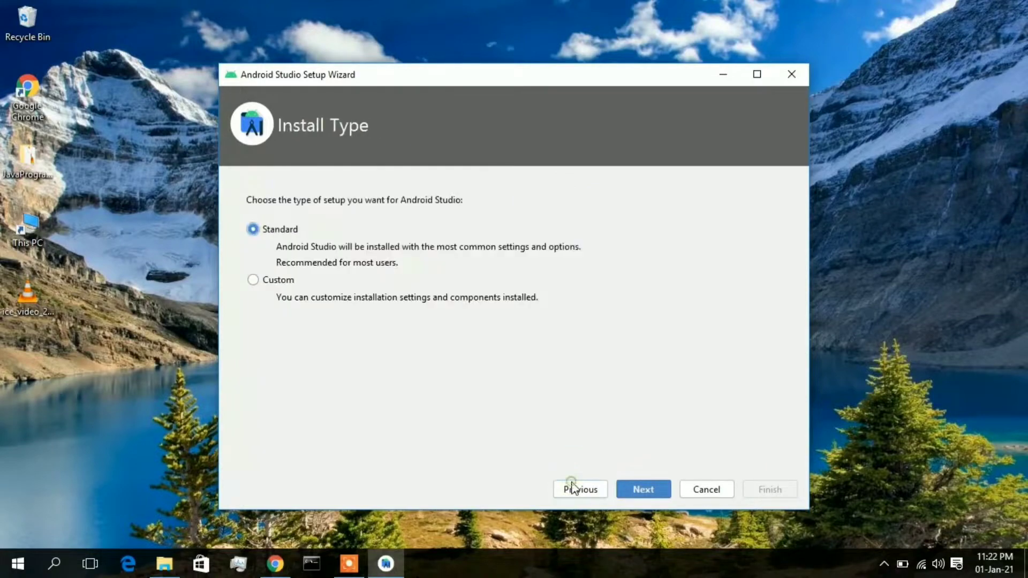
- Choose the Custom setup with the default JDK location C:\Program Files\Android\Android Studio\jre and the Darcula theme
left_click(265, 286)
left_click(653, 487)
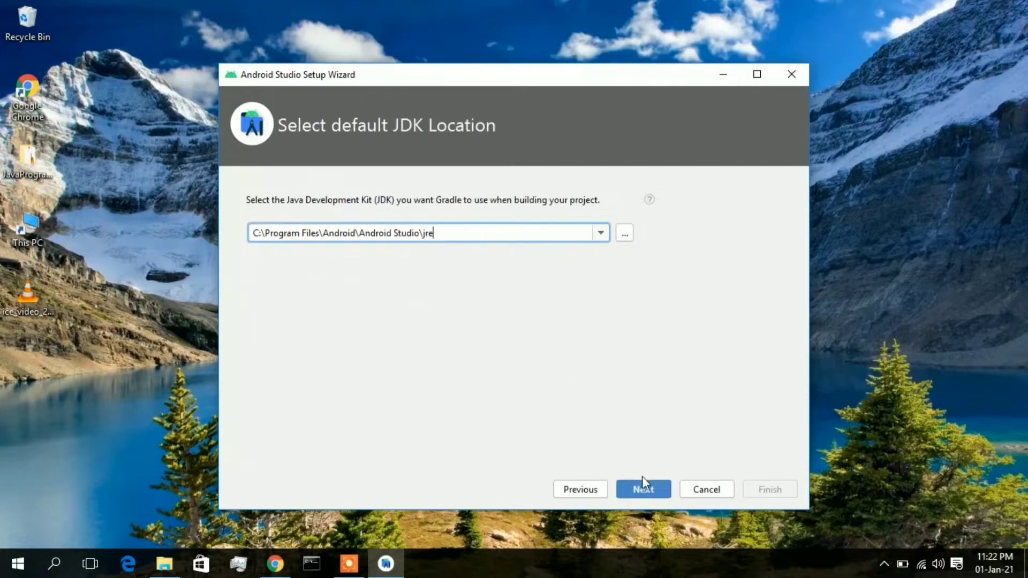
left_click(647, 488)
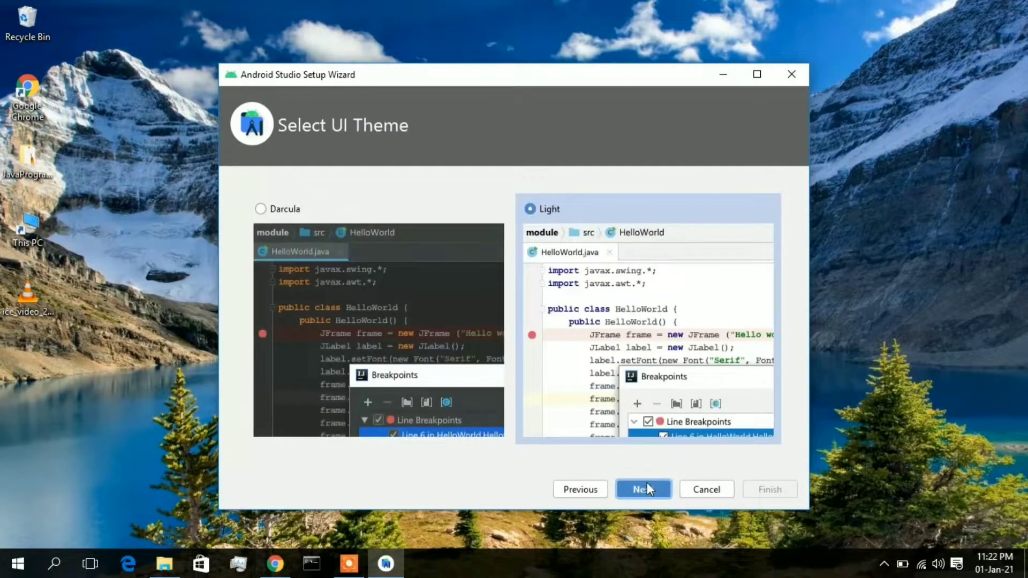
left_click(297, 250)
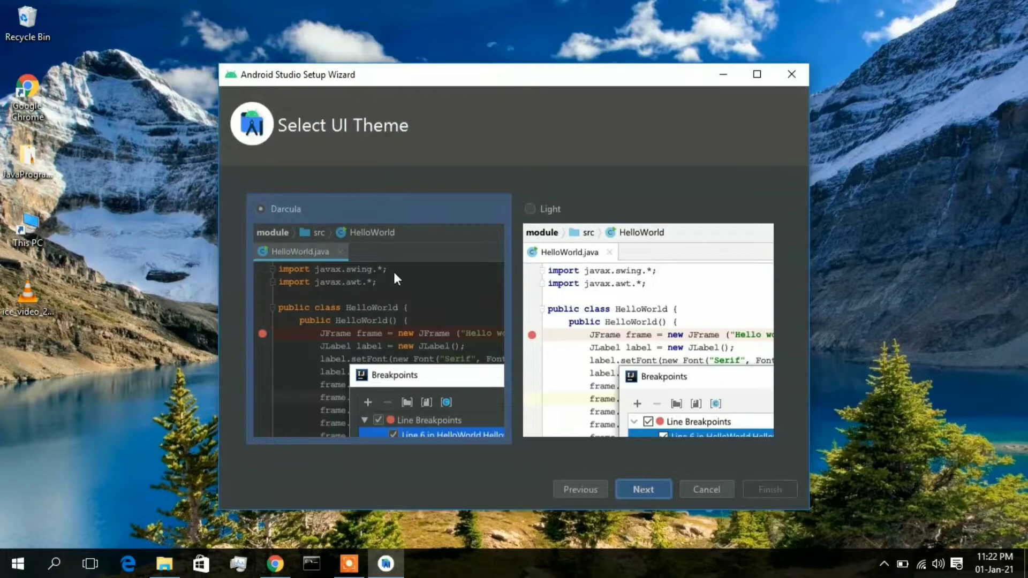
left_click(646, 493)
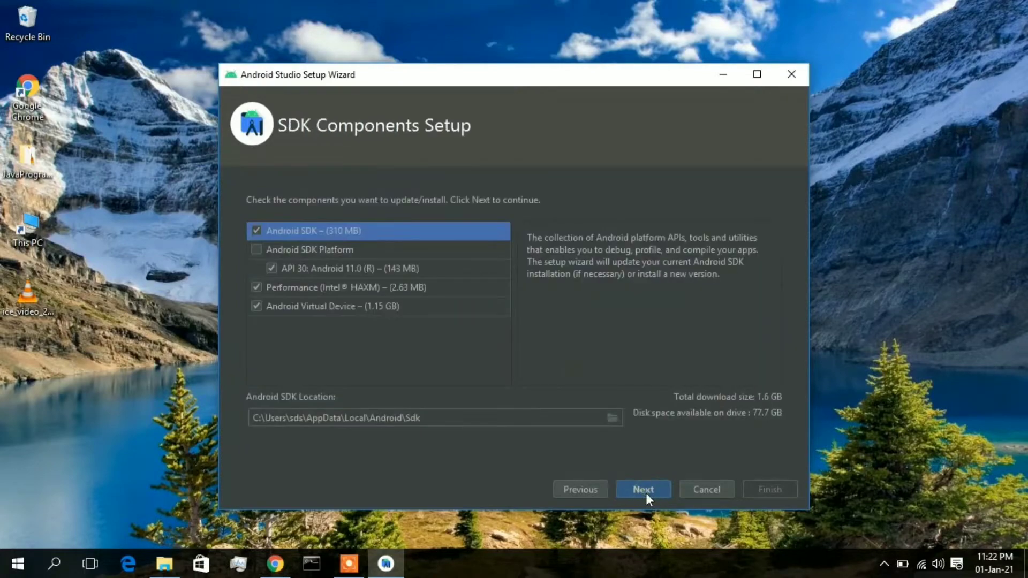
- Exclude Android Virtual Device and Performance (Intel HAXM) from the SDK components to install
left_click(313, 314)
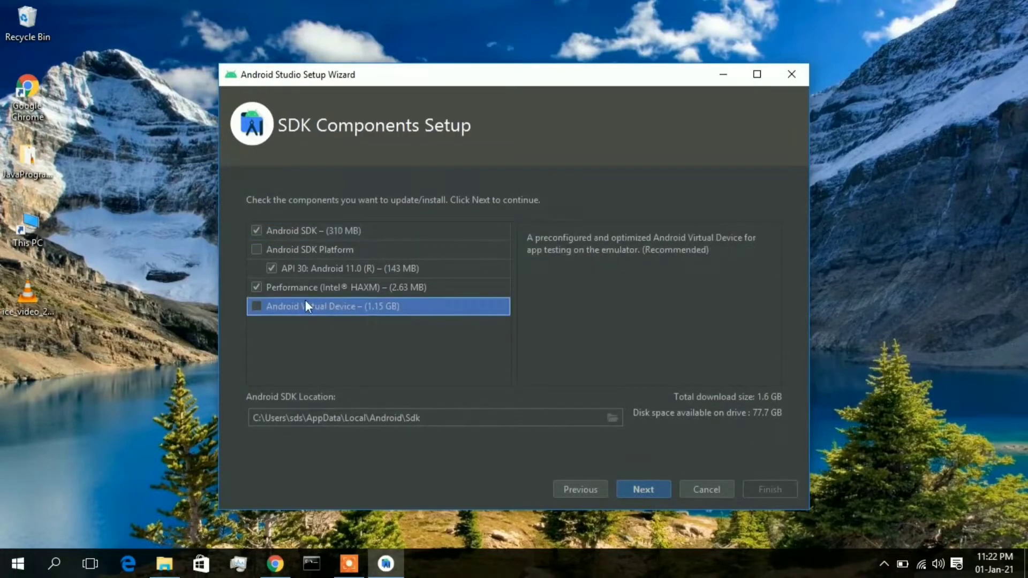
left_click(303, 287)
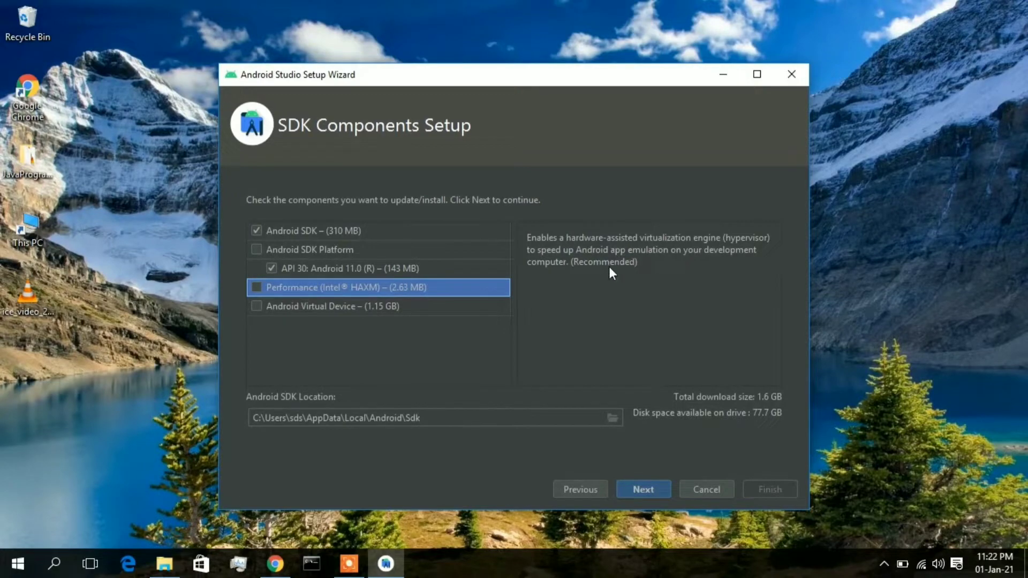
left_click(406, 307)
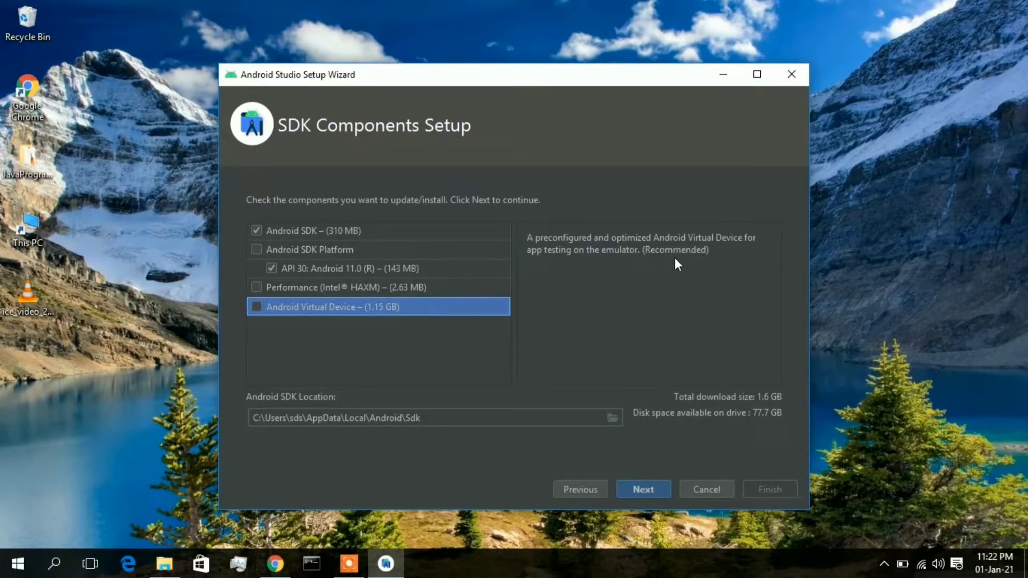
- Start downloading the selected SDK components with the details shown, and finish the setup wizard
left_click(636, 486)
left_click(764, 493)
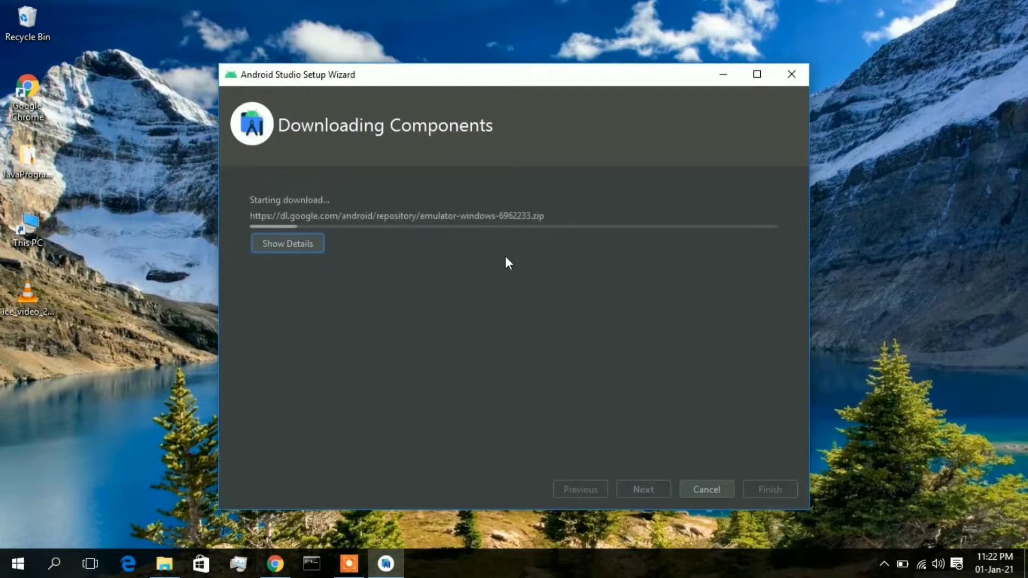
key("Return")
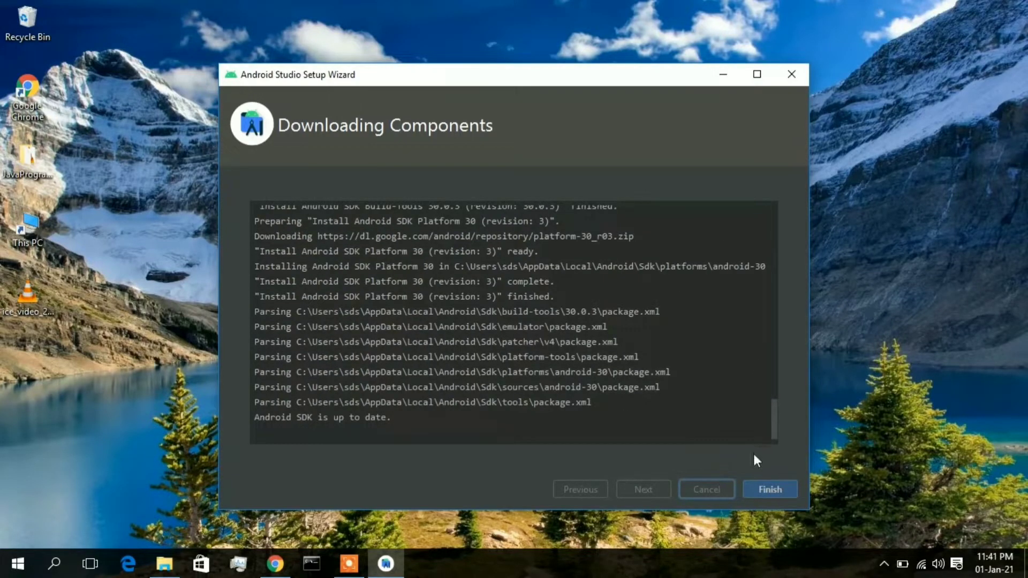
left_click(771, 488)
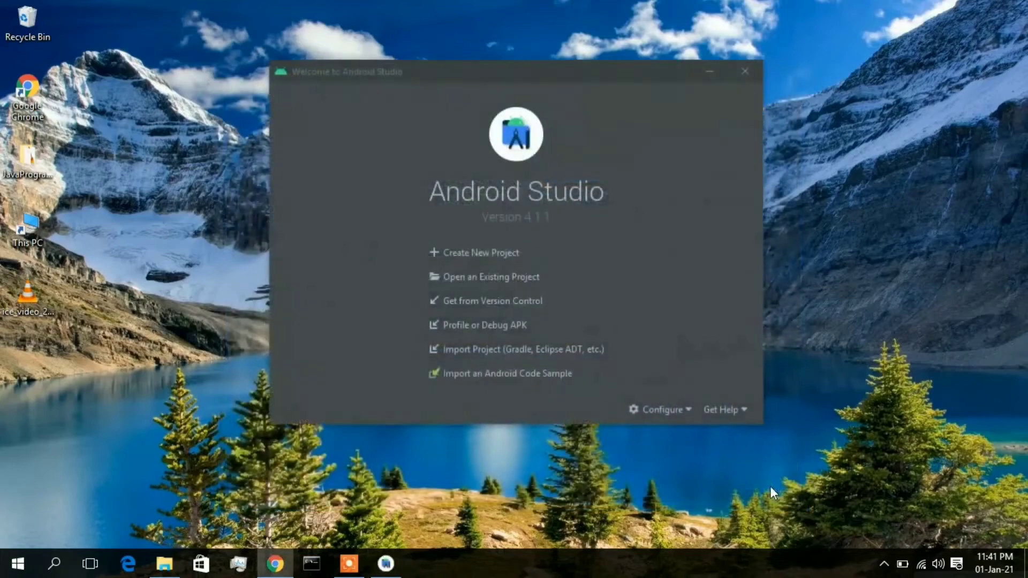
- Start a new project from the Empty Activity template for phone and tablet
left_click(484, 251)
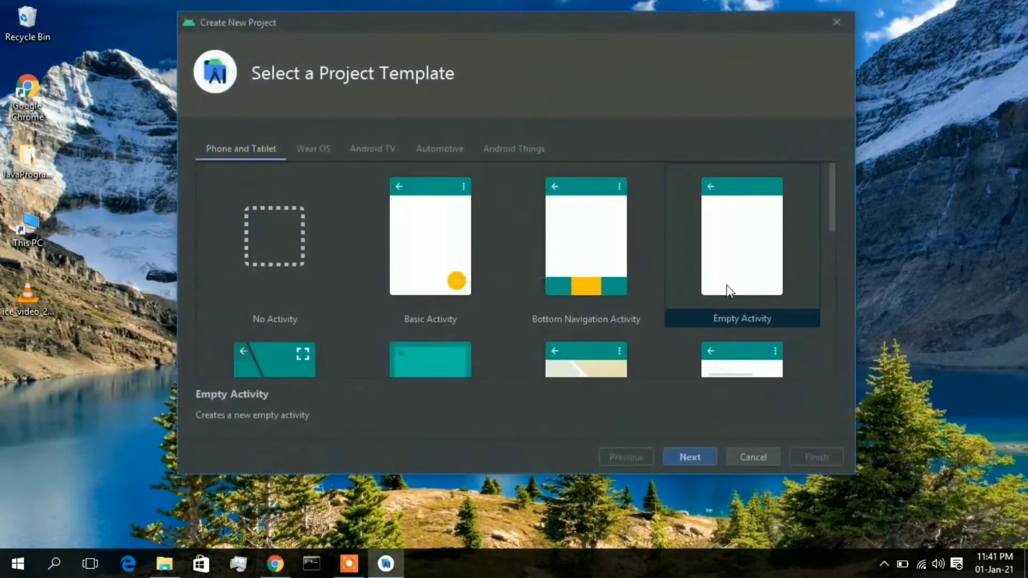
left_click(727, 287)
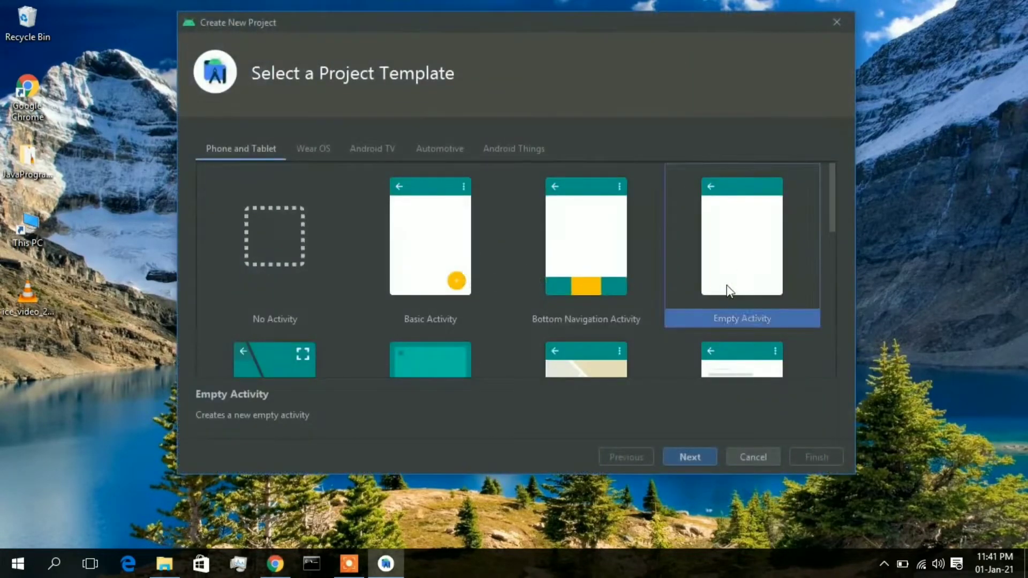
left_click(698, 455)
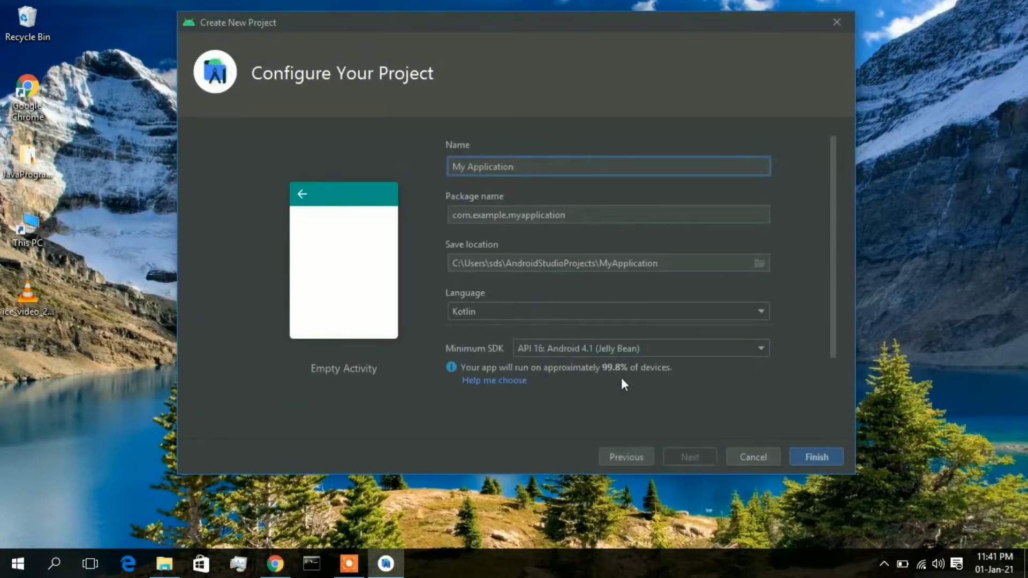
- Create My Application with Java as the language and API 23: Android 6.0 (Marshmallow) as the minimum SDK
left_click(606, 314)
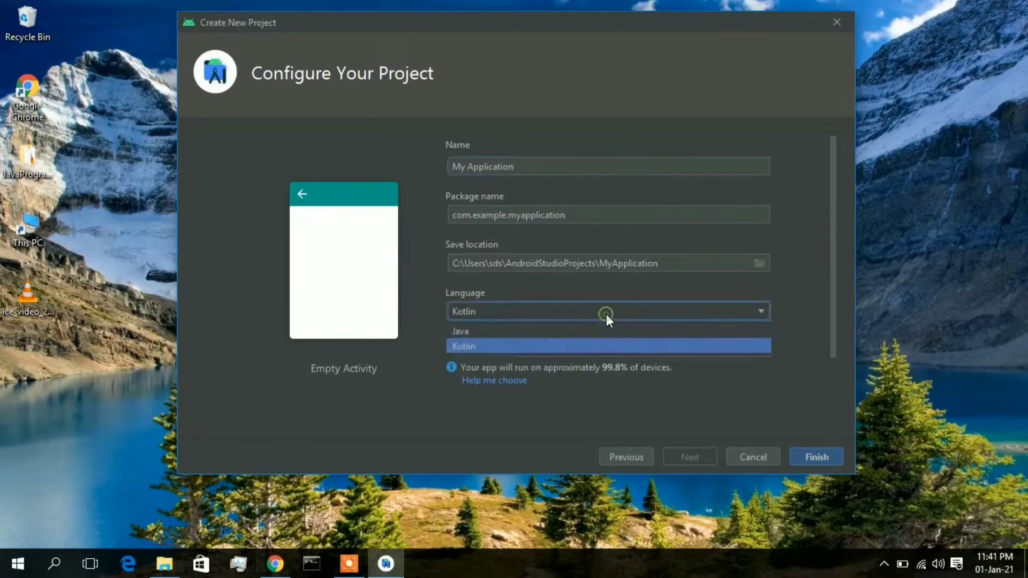
left_click(567, 338)
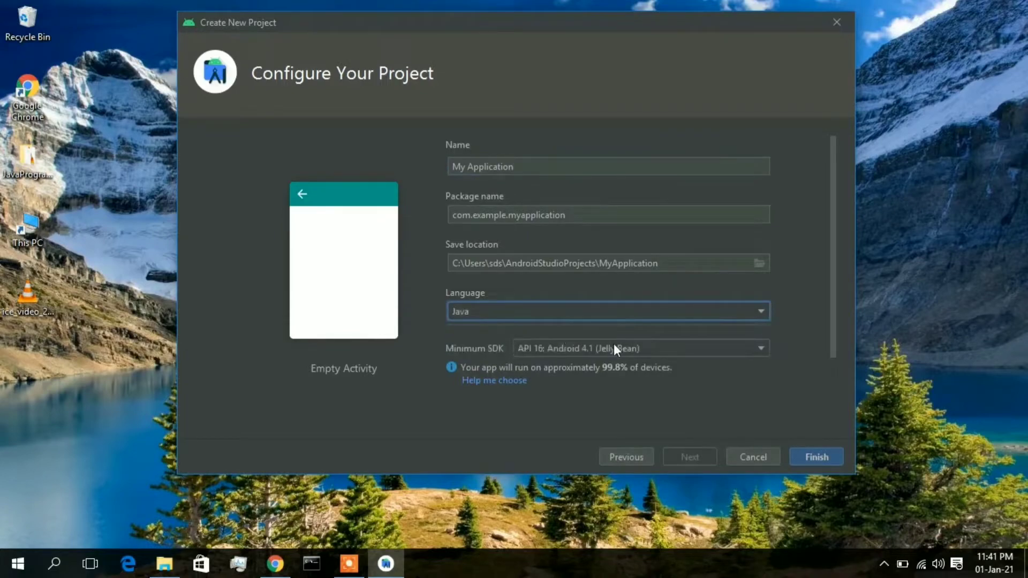
left_click(646, 351)
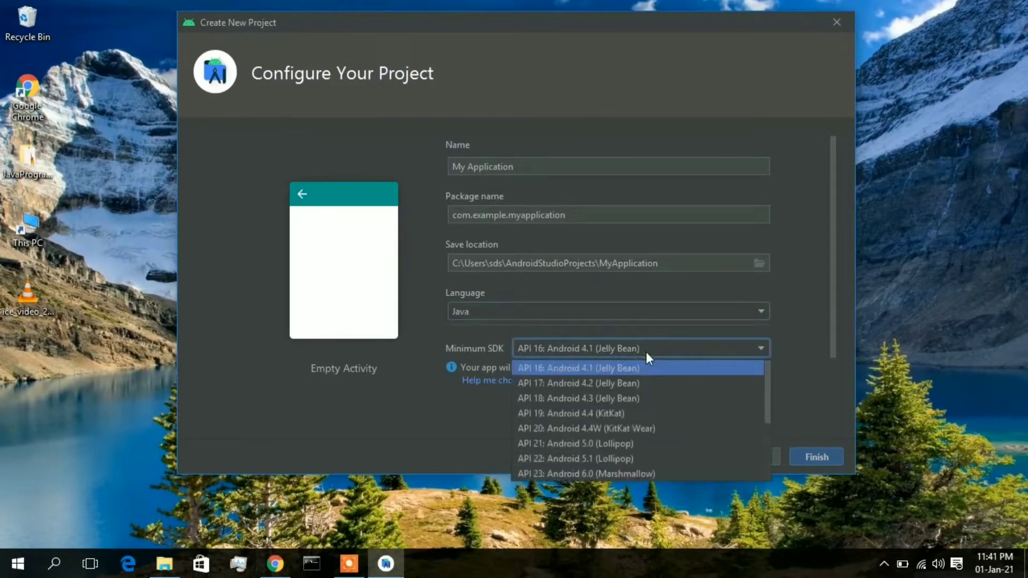
left_click(631, 474)
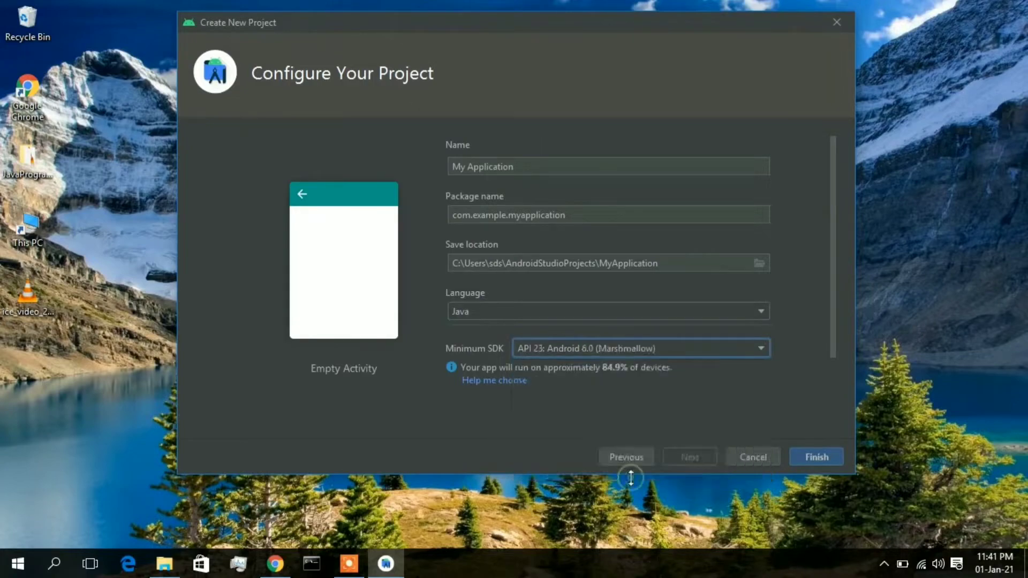
left_click(798, 454)
left_click(799, 455)
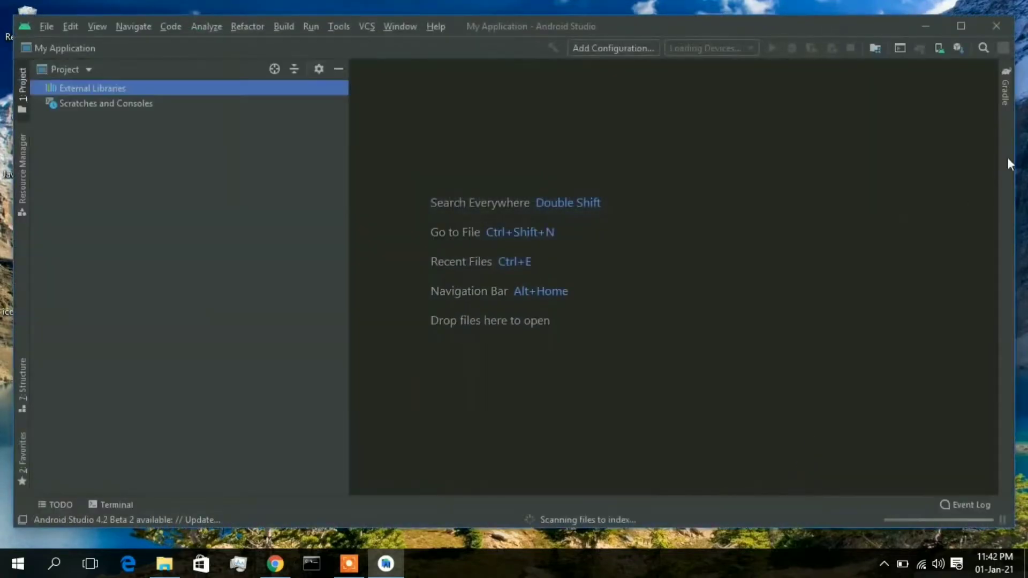
- Maximize the project window and open activity_main.xml from the layout folder under res
left_click(961, 26)
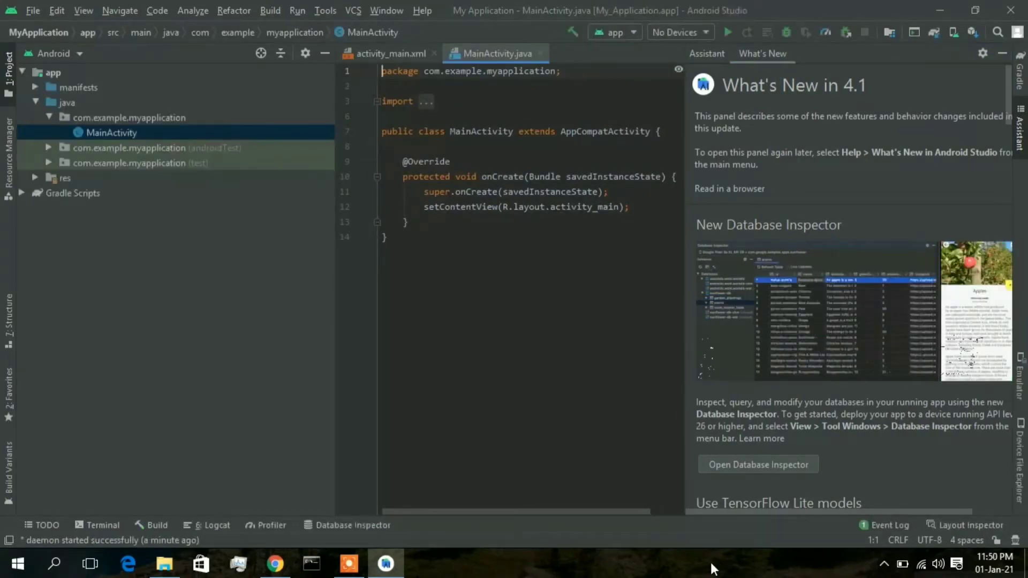
left_click(34, 177)
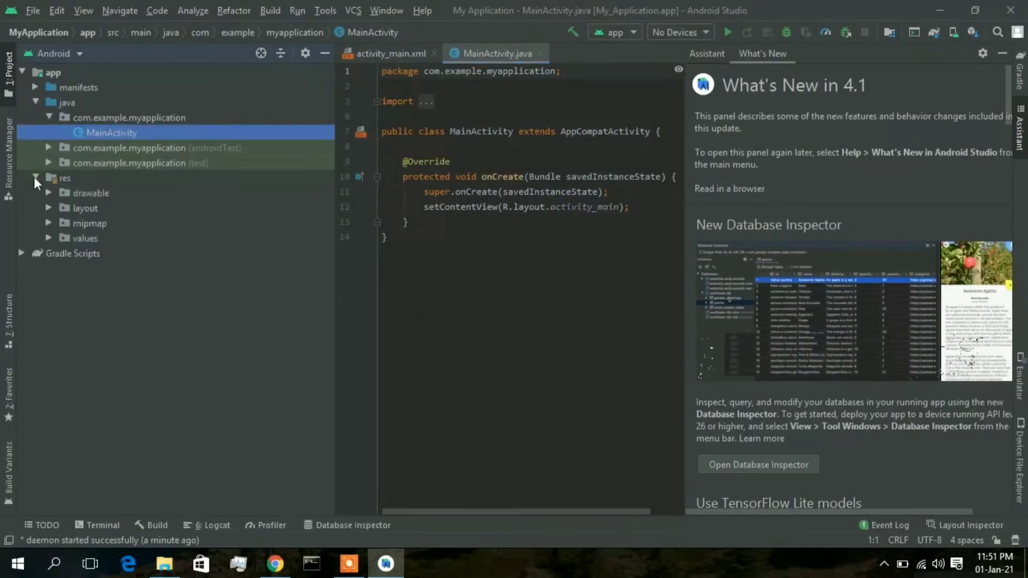
left_click(47, 207)
left_click(102, 224)
double_click(102, 224)
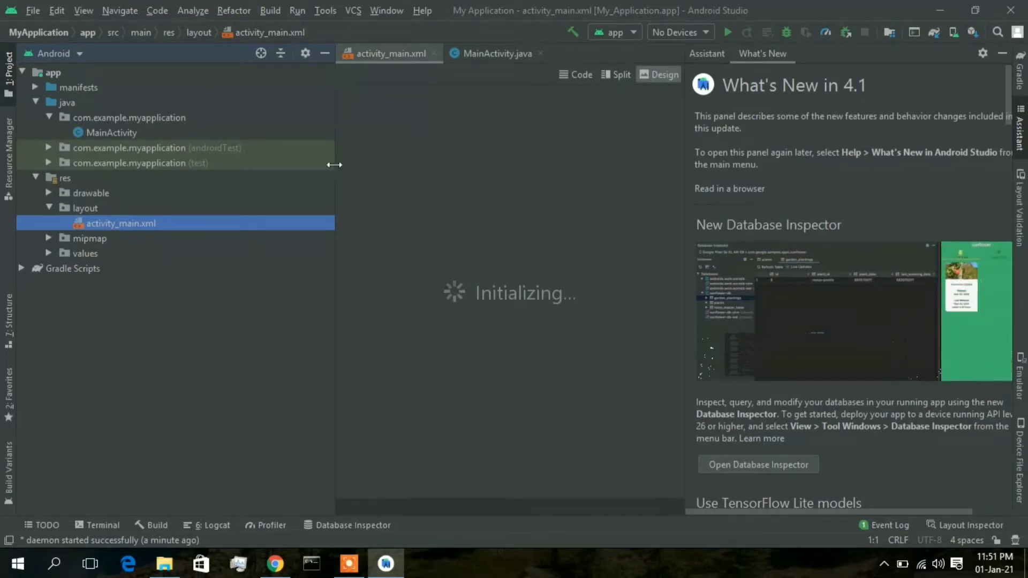
- Enlarge the layout editor by narrowing the project tree and closing What's New, and show activity_main.xml in Code view
left_click_drag(332, 164, 157, 149)
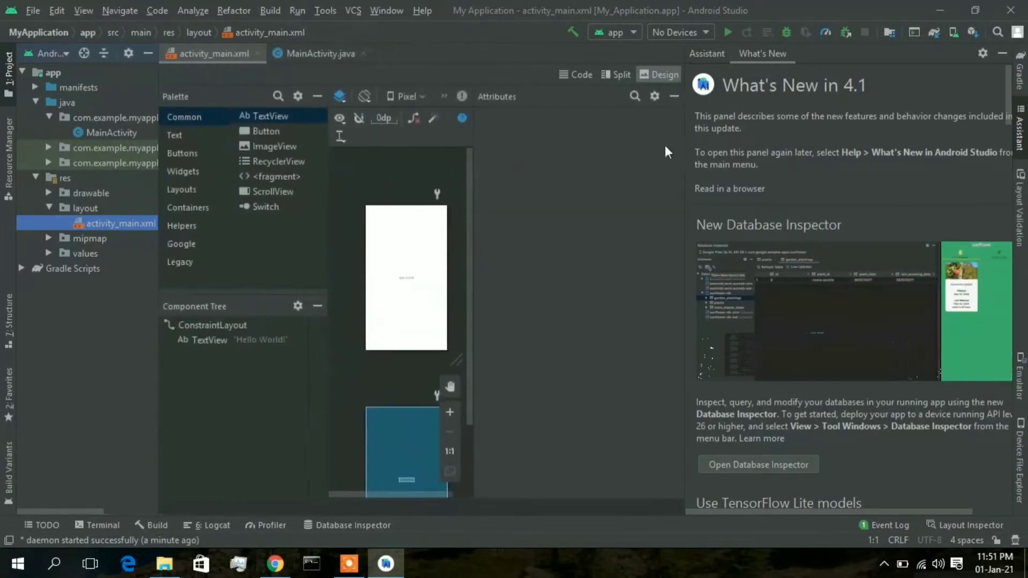
left_click(999, 53)
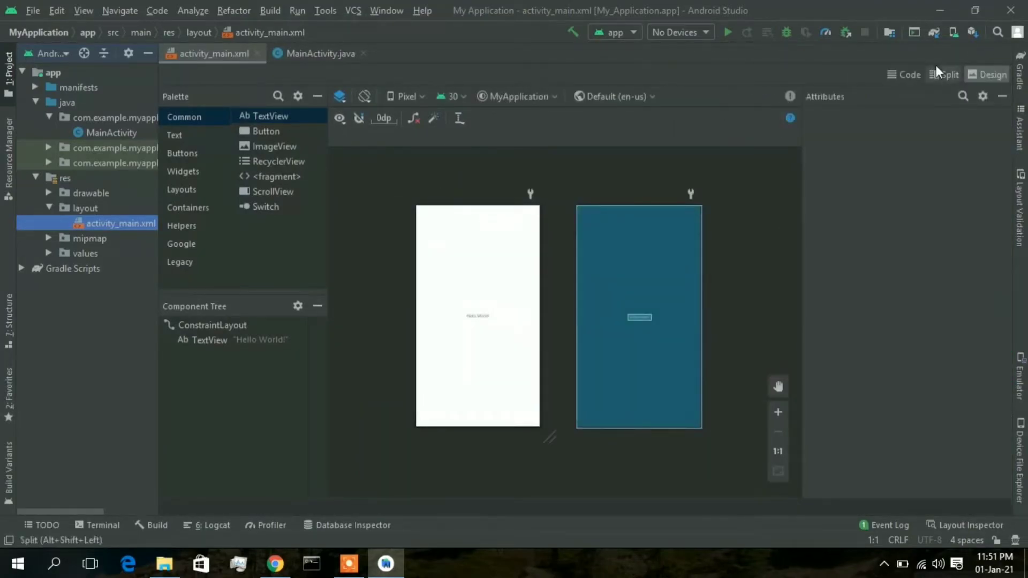
left_click(912, 73)
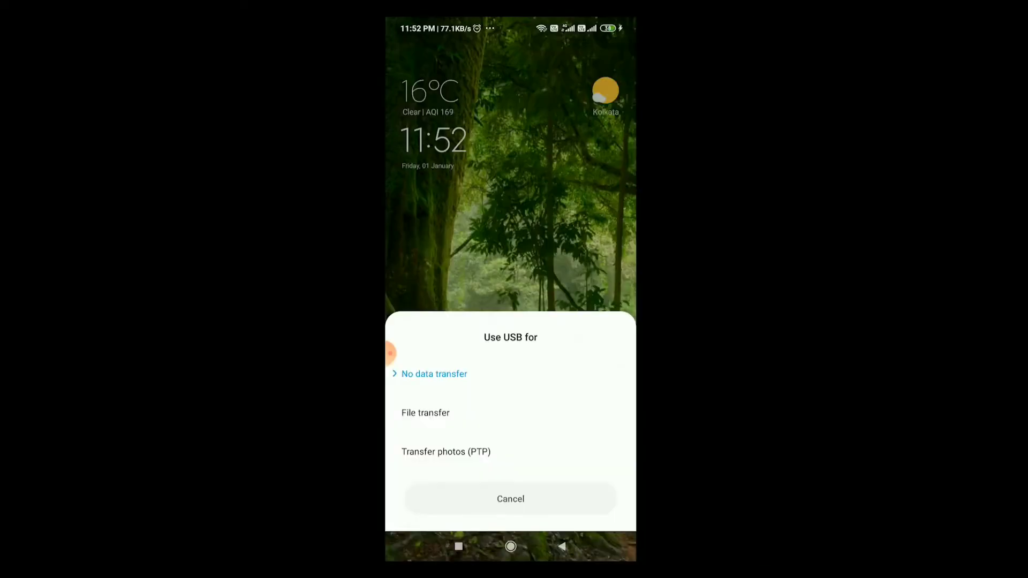
- Switch to the connected phone, use USB for file transfer, and allow installing My Application via USB with the choice remembered
left_click(510, 412)
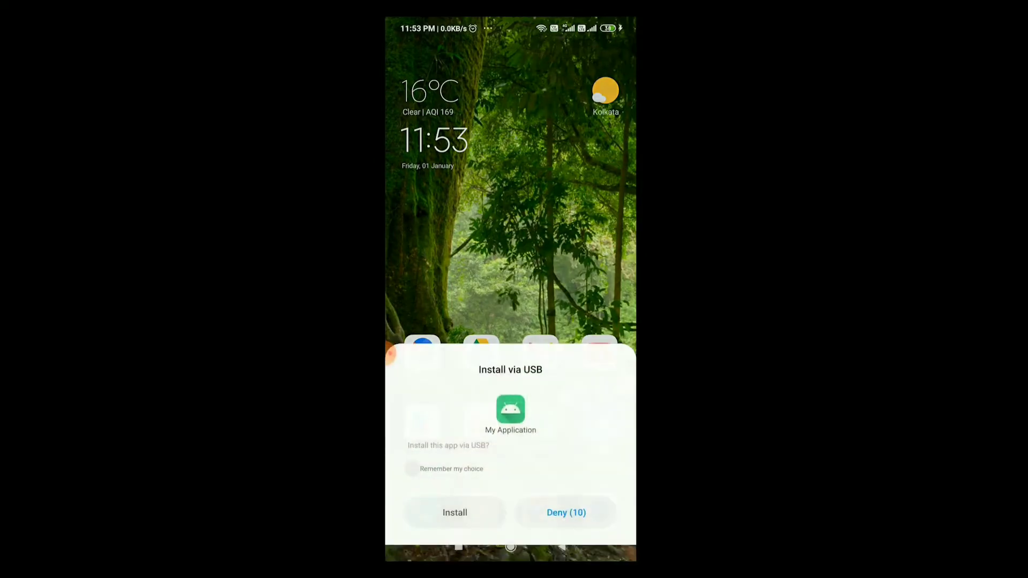
left_click(411, 454)
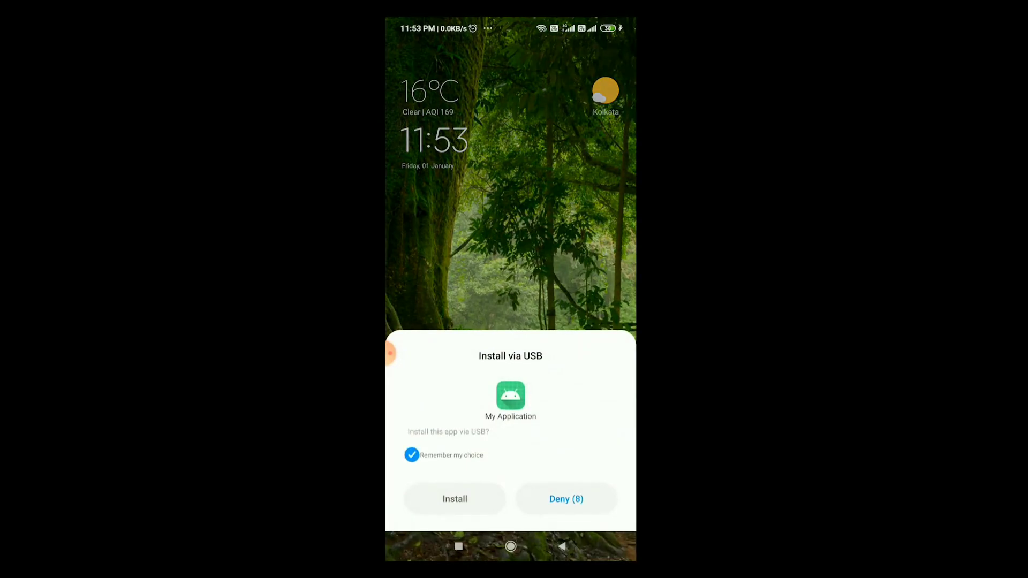
left_click(454, 499)
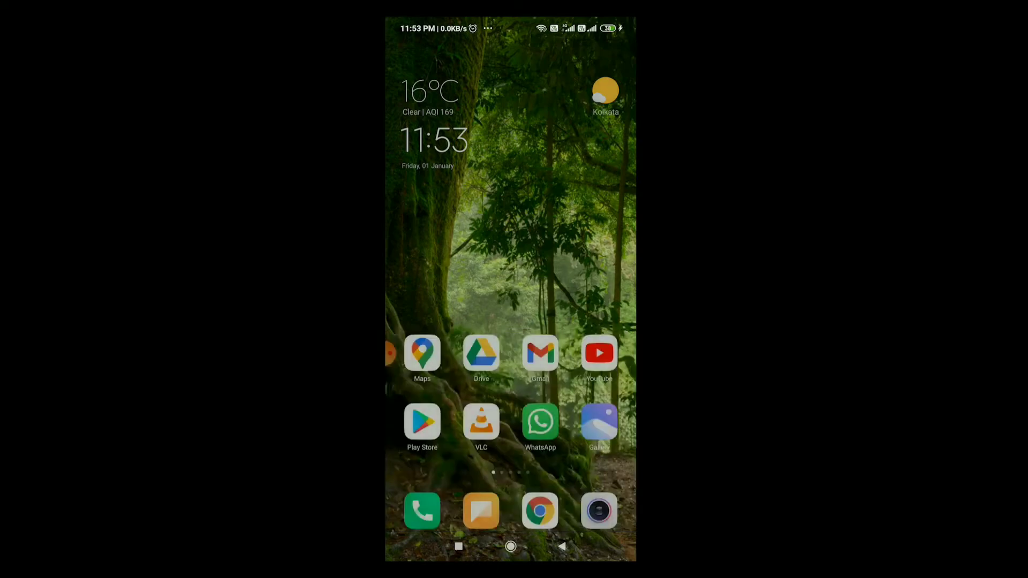